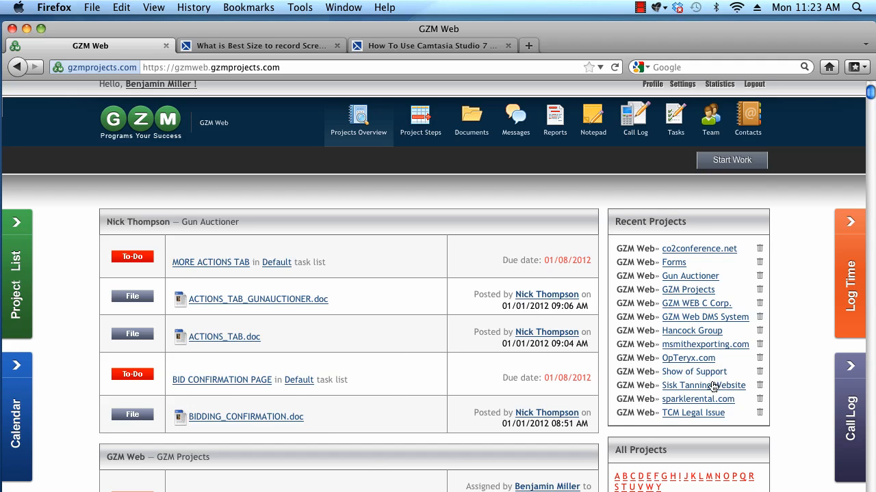
Step: Start a new call log entry and add the GZM Web contact found by searching for the name
{"action": "left_click", "coordinate": [848, 429]}
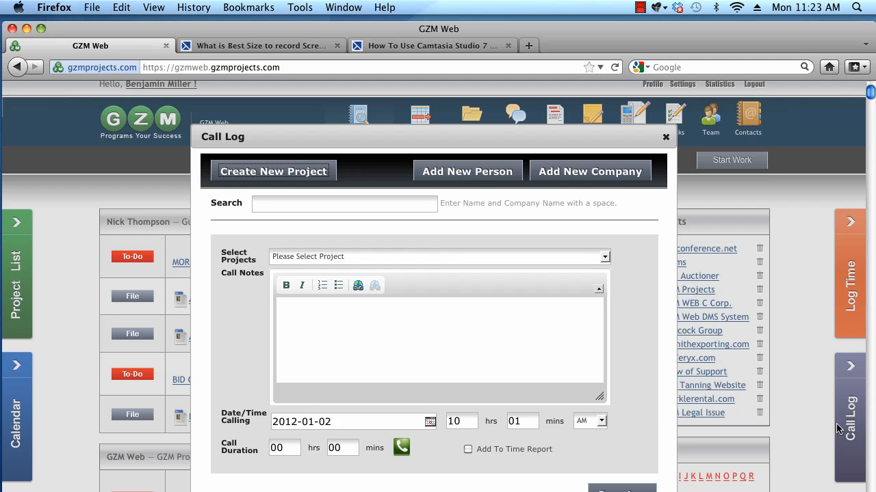
{"action": "left_click", "coordinate": [364, 198]}
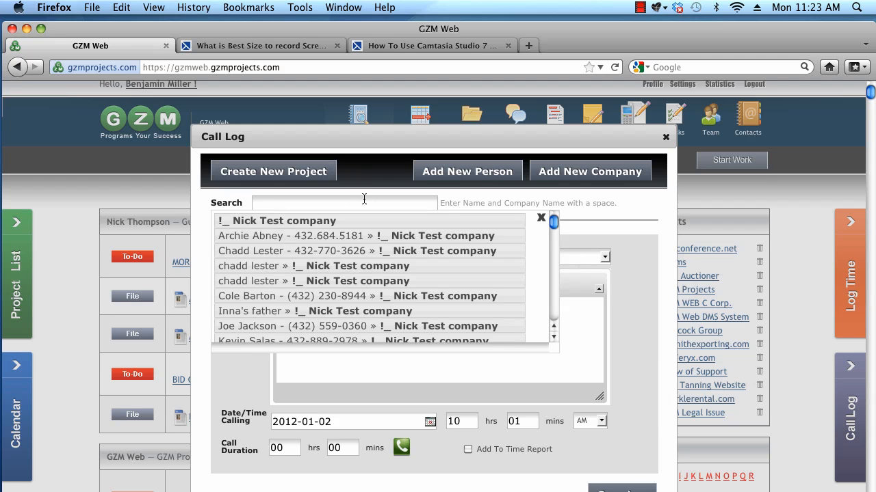
{"action": "type", "text": "ben su"}
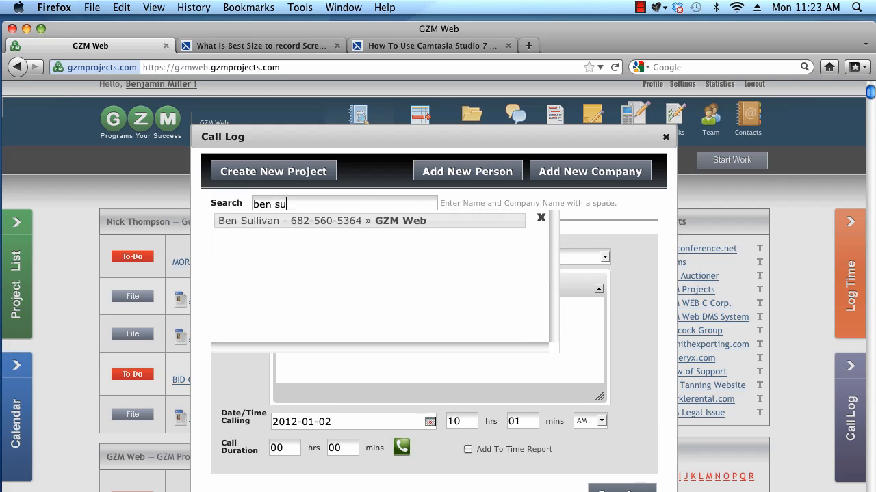
{"action": "left_click", "coordinate": [409, 221]}
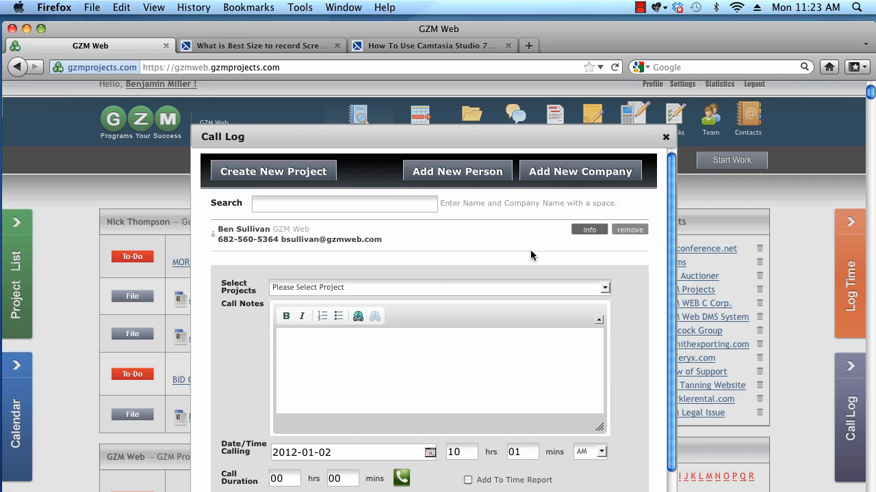
Step: Add a second contact from Midland Association-Retarded to the call log entry and remove that contact again
{"action": "left_click", "coordinate": [357, 210]}
{"action": "type", "text": "sul"}
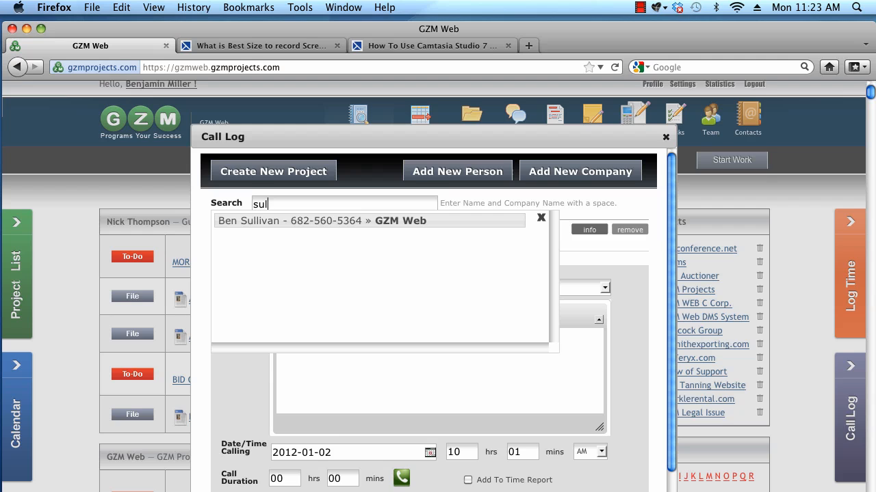
{"action": "type", "text": "lb"}
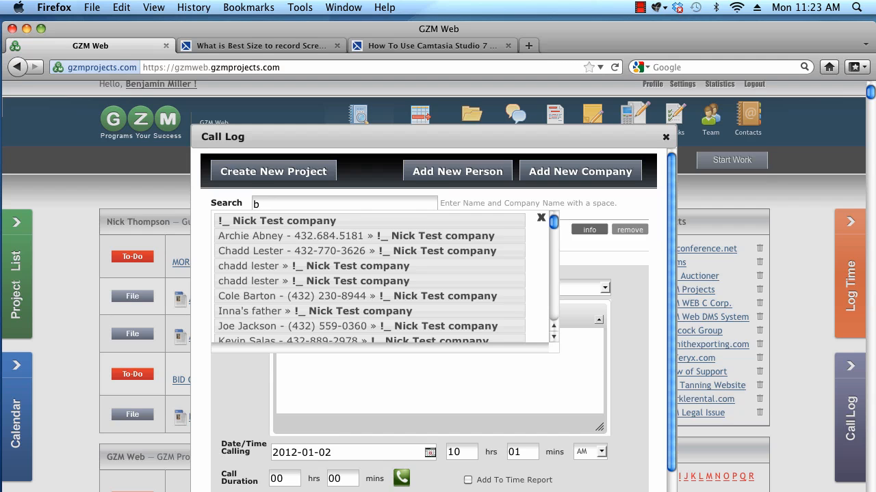
{"action": "type", "text": "en"}
{"action": "scroll", "coordinate": [283, 274], "scroll_direction": "down", "scroll_amount": 1}
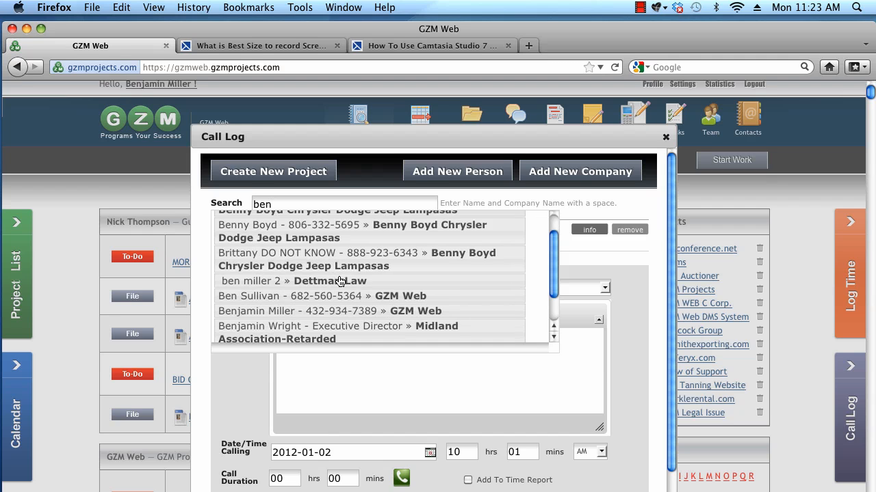
{"action": "left_click", "coordinate": [346, 328]}
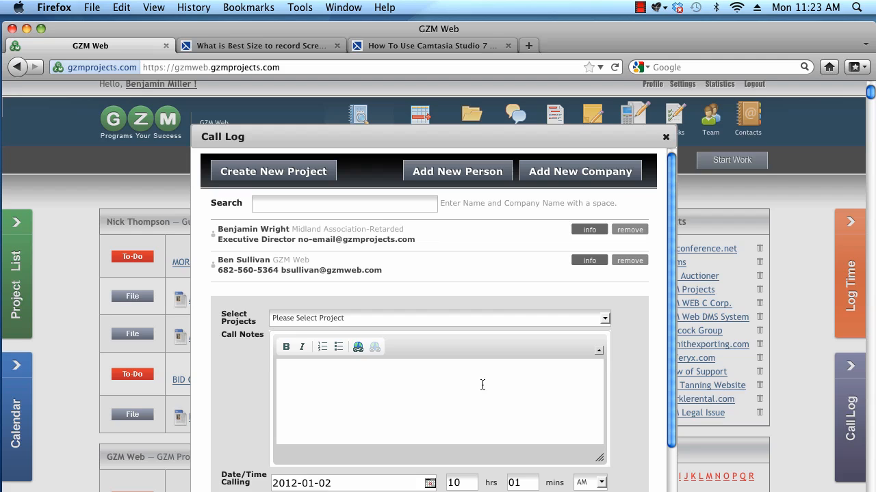
{"action": "left_click", "coordinate": [625, 231]}
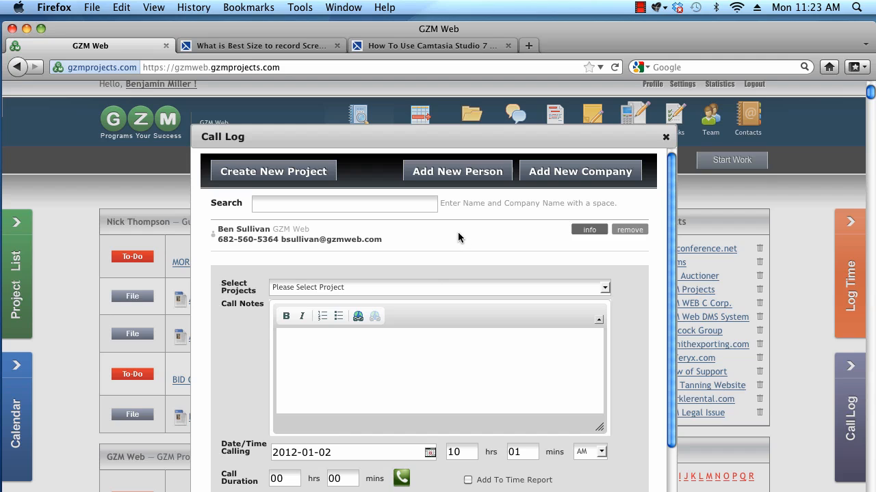
Step: Assign the call to the Central District of the United Methodist Church project with the notes "Spoke about some strategies to increasing traffic."
{"action": "left_click", "coordinate": [468, 288]}
{"action": "scroll", "coordinate": [465, 334], "scroll_direction": "down", "scroll_amount": 5}
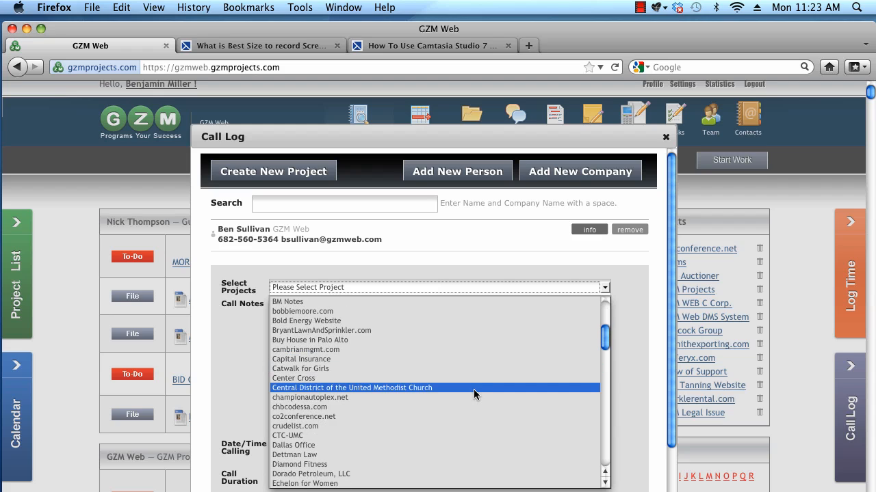
{"action": "left_click", "coordinate": [475, 388]}
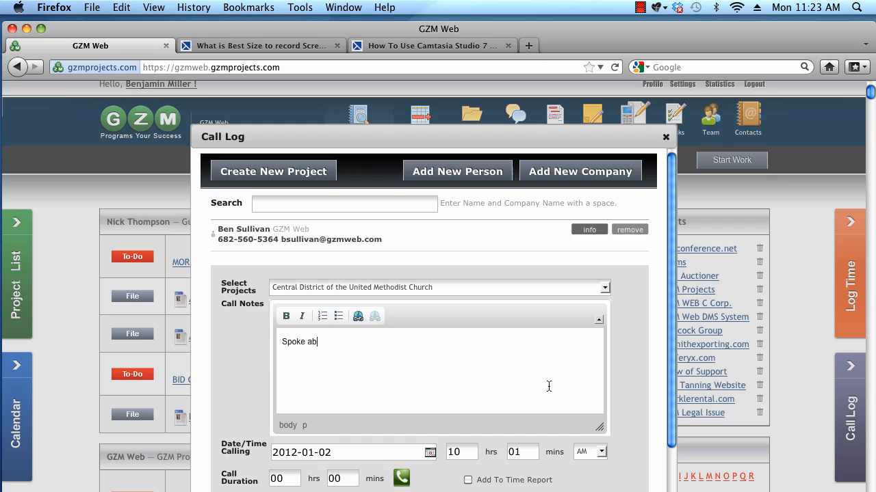
{"action": "type", "text": "tegies to increasing traffic."}
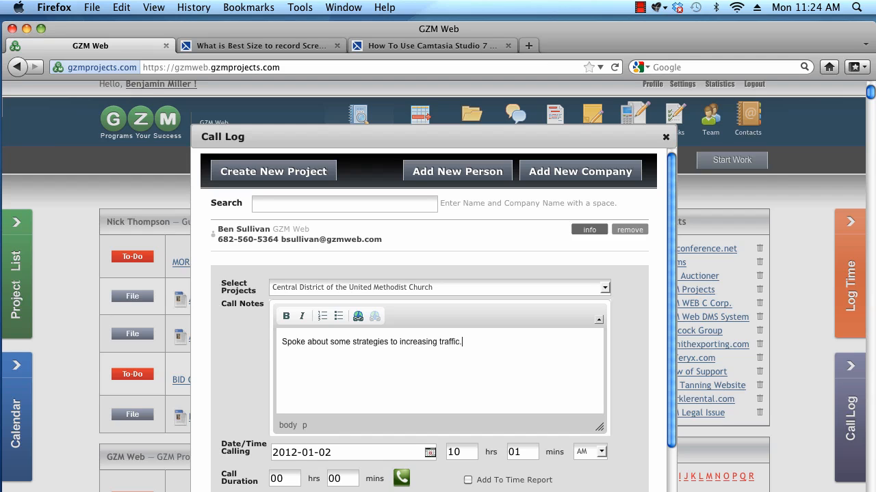
Step: Set the call duration to 20 minutes and include the call in the time report
{"action": "scroll", "coordinate": [559, 367], "scroll_direction": "down", "scroll_amount": 2}
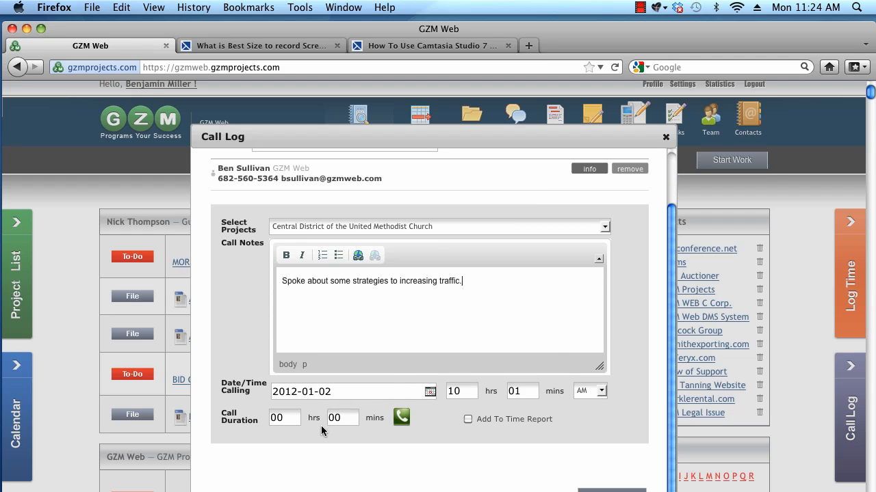
{"action": "double_click", "coordinate": [342, 418]}
{"action": "type", "text": "2"}
{"action": "left_click", "coordinate": [468, 419]}
{"action": "scroll", "coordinate": [537, 430], "scroll_direction": "down", "scroll_amount": 1}
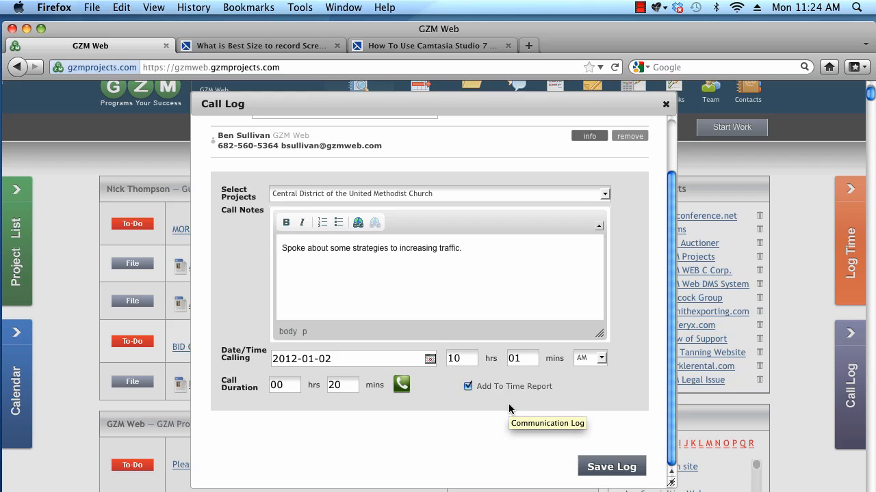
Step: Start and stop the live call timer, and save the call log entry
{"action": "left_click", "coordinate": [402, 385]}
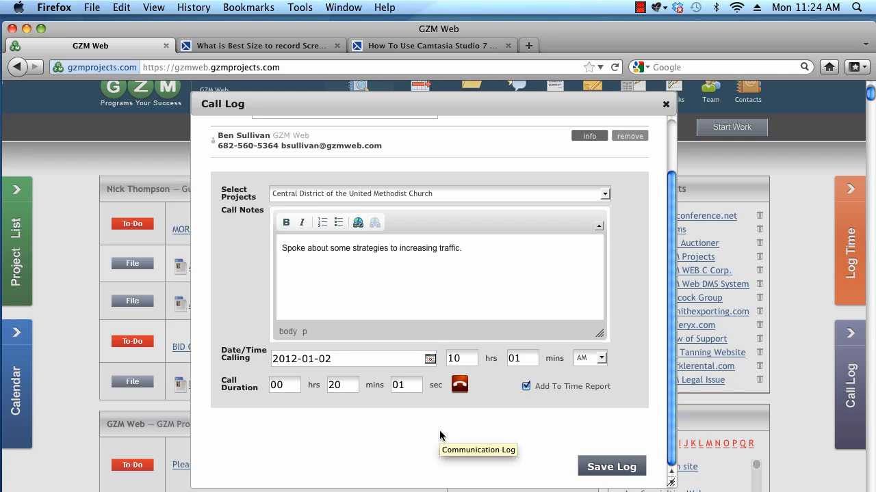
{"action": "left_click", "coordinate": [460, 387]}
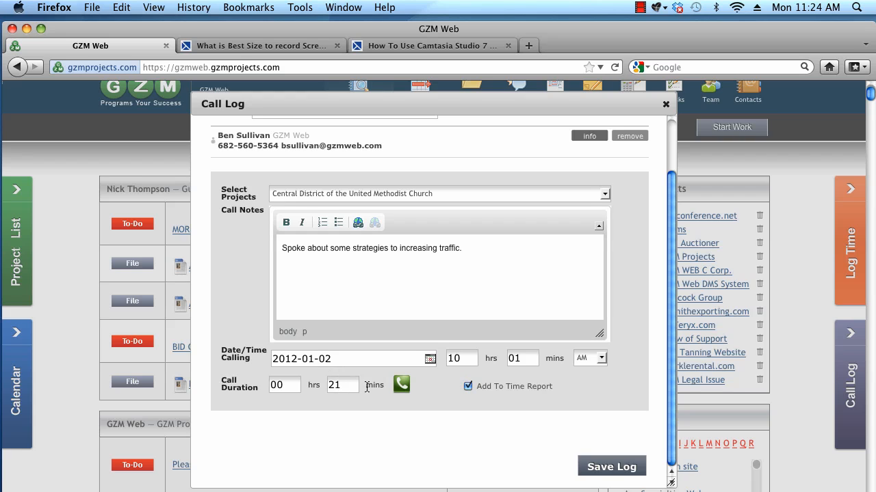
{"action": "left_click", "coordinate": [611, 467]}
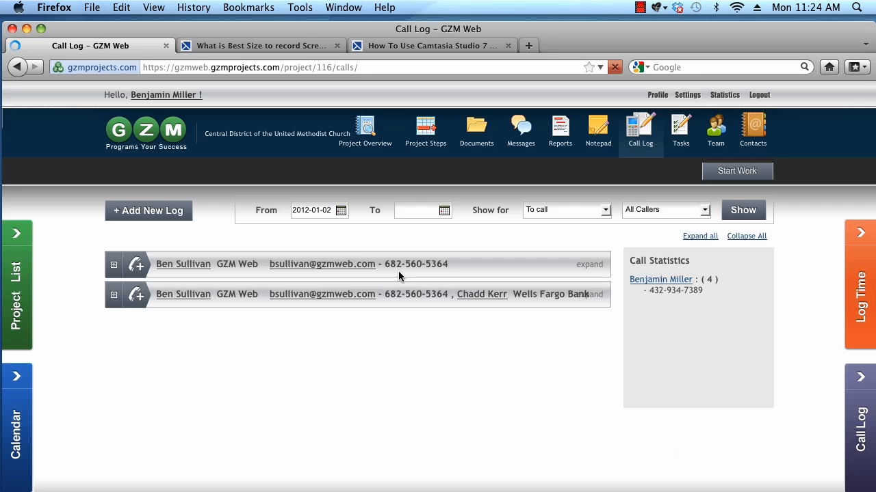
Step: Open the call log covering all projects and show the calls from 2011-12-01 to 2012-01-16
{"action": "left_click", "coordinate": [636, 128]}
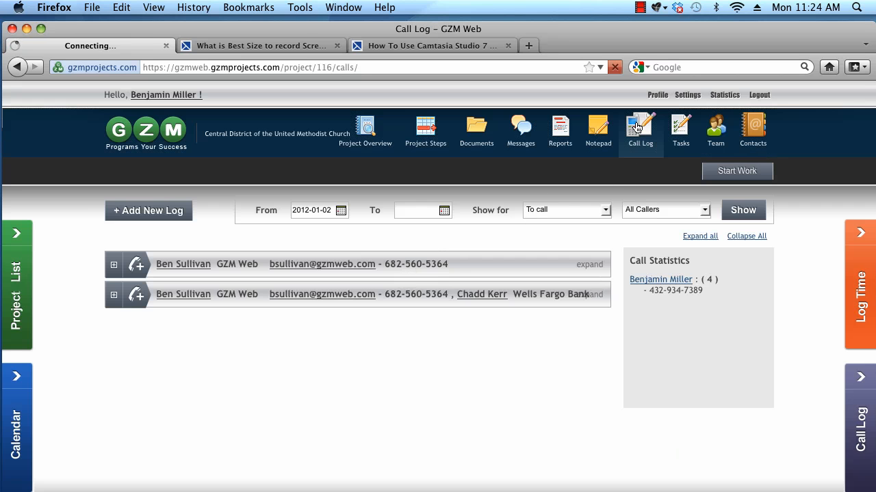
{"action": "left_click", "coordinate": [150, 140]}
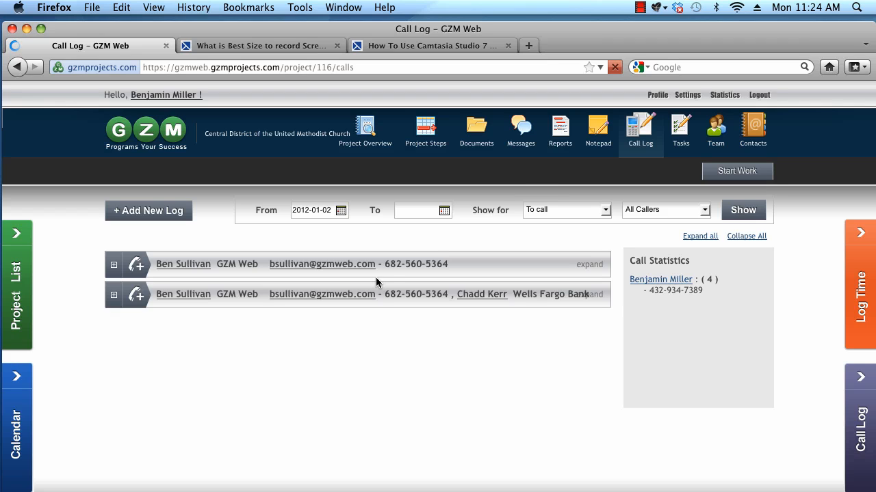
{"action": "left_click", "coordinate": [345, 213]}
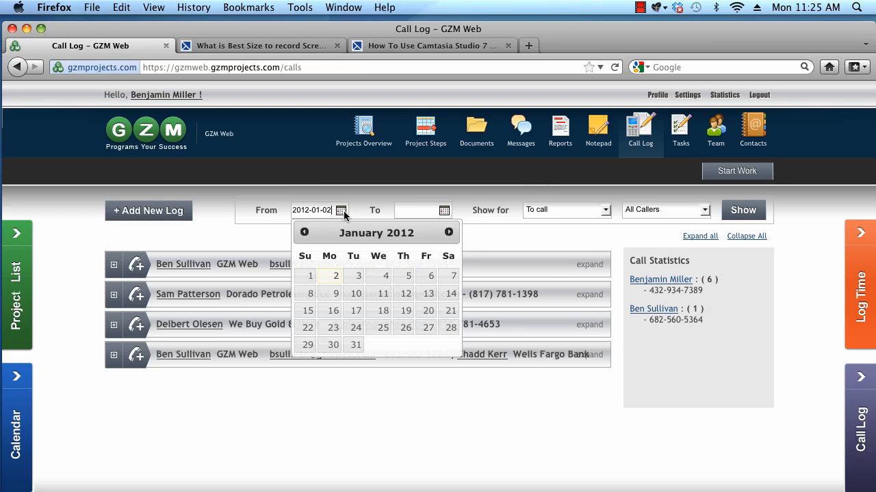
{"action": "left_click", "coordinate": [304, 232]}
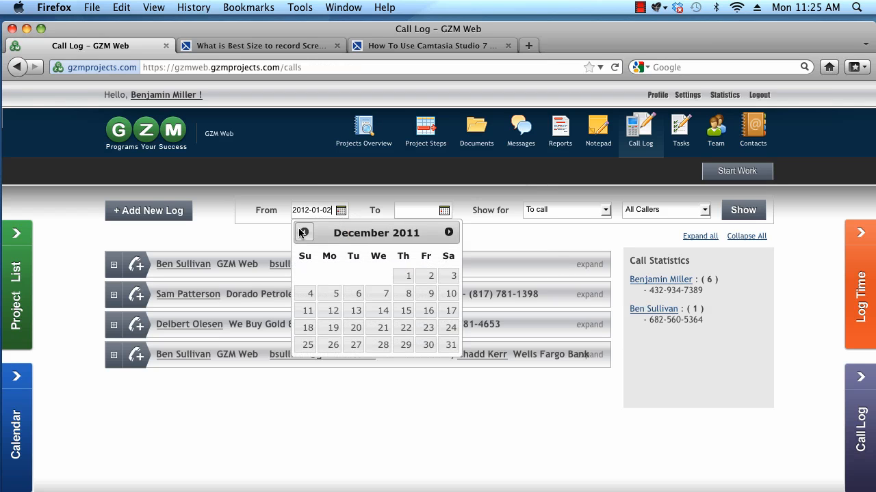
{"action": "left_click", "coordinate": [406, 276]}
{"action": "left_click", "coordinate": [444, 210]}
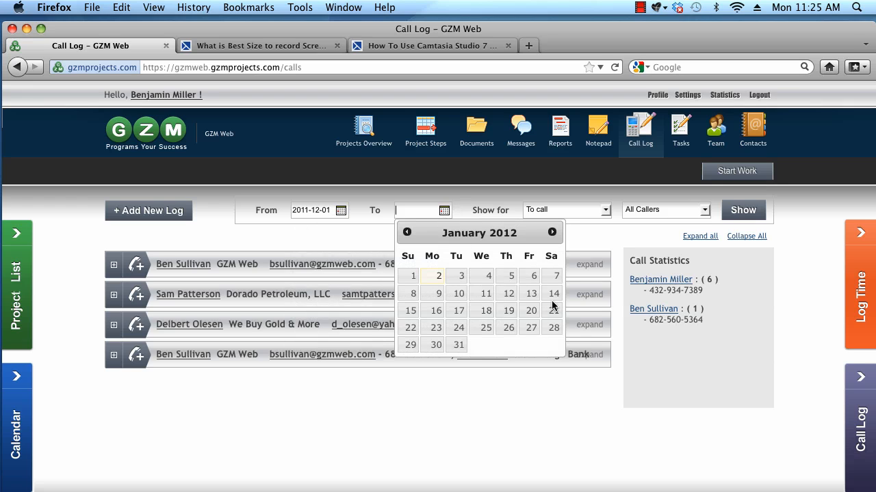
{"action": "left_click", "coordinate": [438, 311]}
{"action": "left_click", "coordinate": [746, 216]}
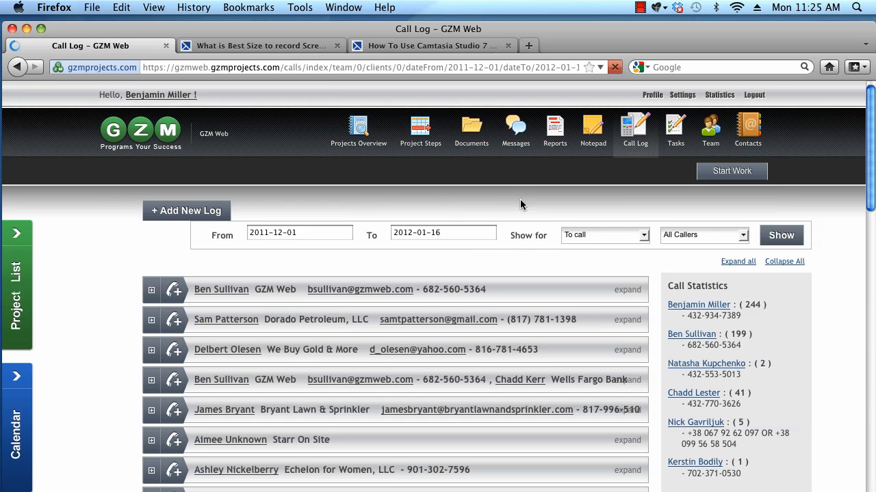
Step: Set the end date of the call log filter to 2011-12-16 and refresh the list
{"action": "left_click", "coordinate": [410, 234]}
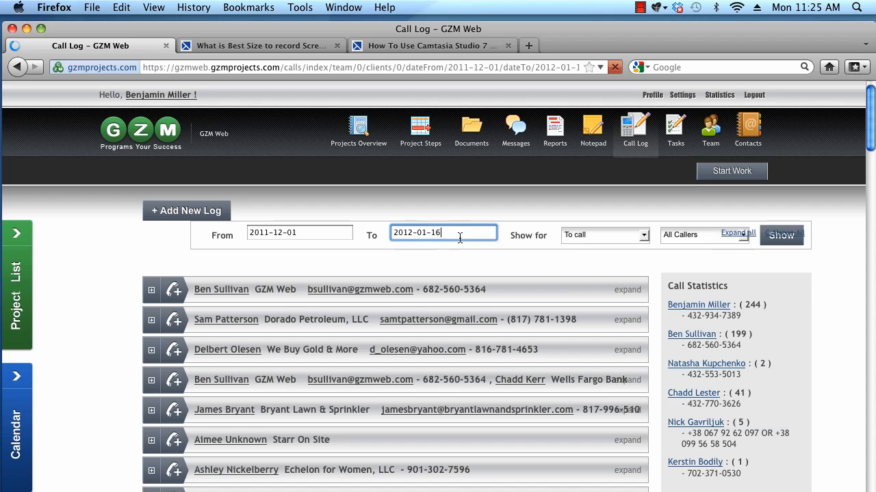
{"action": "left_click", "coordinate": [487, 211]}
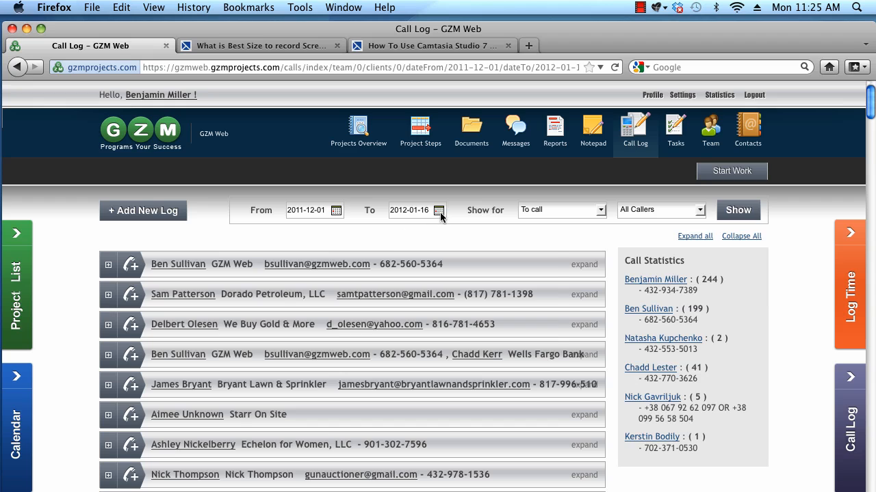
{"action": "left_click", "coordinate": [439, 210]}
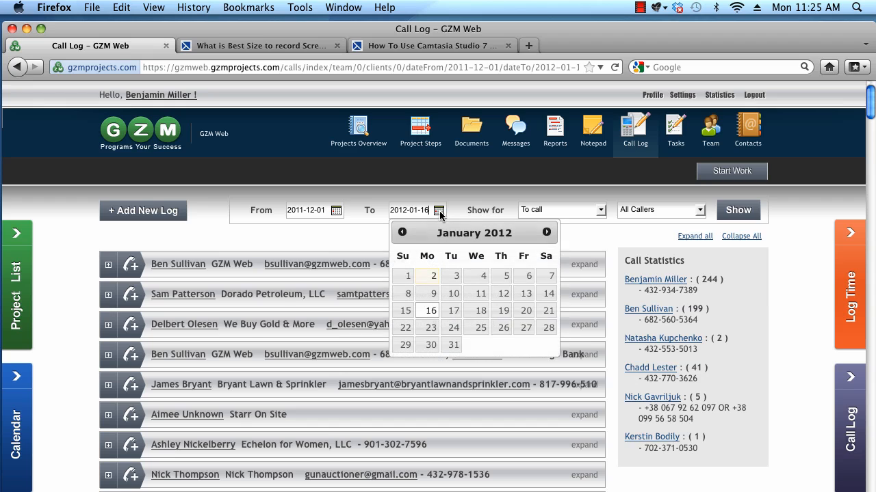
{"action": "left_click", "coordinate": [402, 233]}
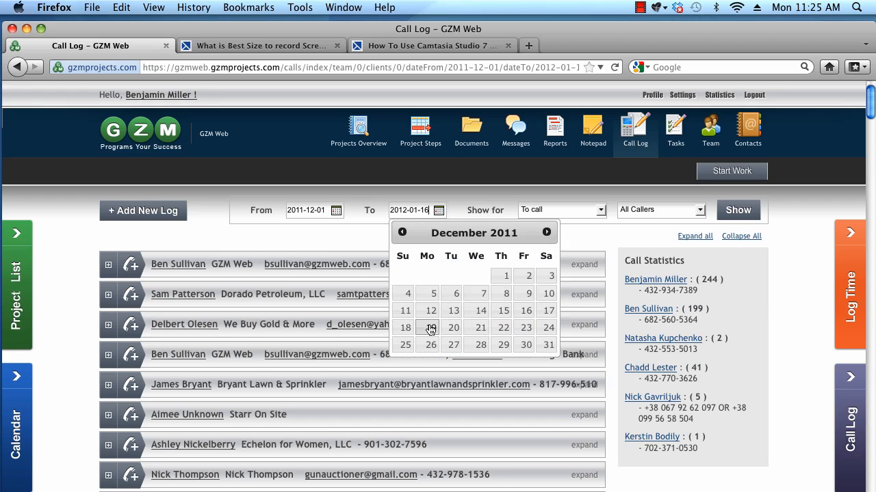
{"action": "left_click", "coordinate": [525, 310]}
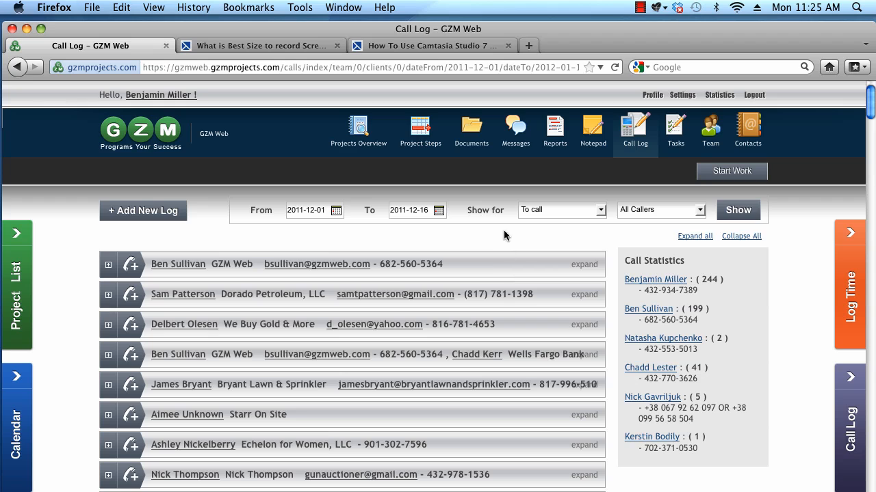
{"action": "left_click", "coordinate": [738, 210]}
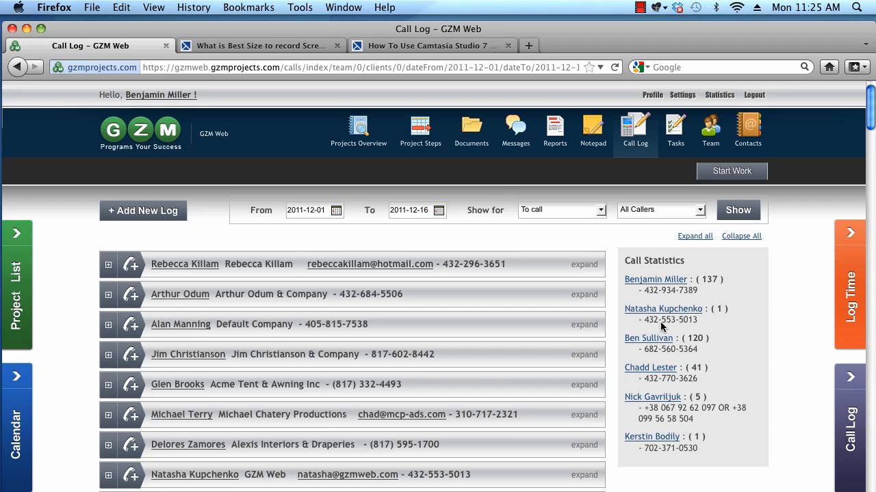
Step: Review the call notes of the second contact in the list, collapse them and look through the remaining calls
{"action": "left_click", "coordinate": [108, 295]}
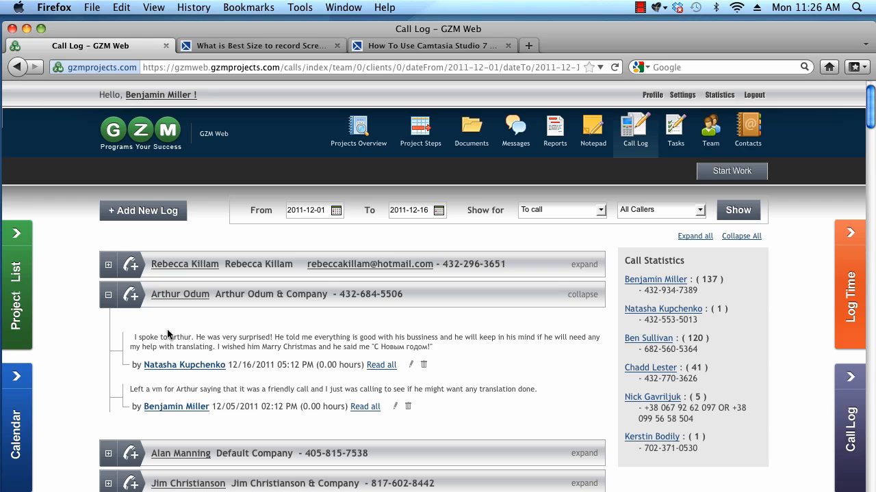
{"action": "left_click", "coordinate": [108, 297]}
{"action": "scroll", "coordinate": [106, 316], "scroll_direction": "down", "scroll_amount": 3}
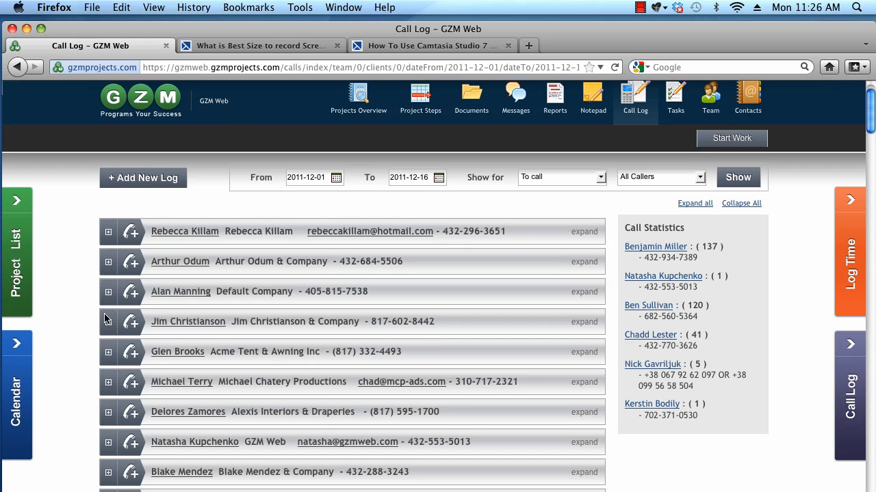
{"action": "scroll", "coordinate": [106, 322], "scroll_direction": "down", "scroll_amount": 4}
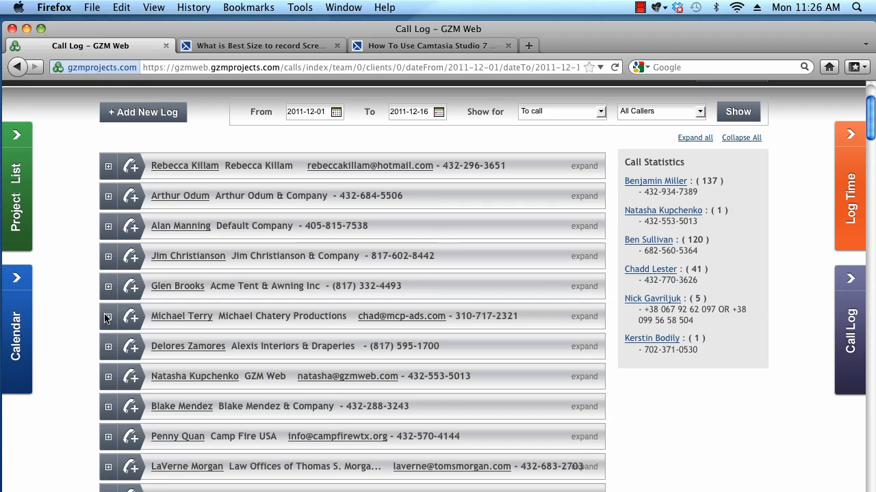
{"action": "scroll", "coordinate": [317, 364], "scroll_direction": "up", "scroll_amount": 7}
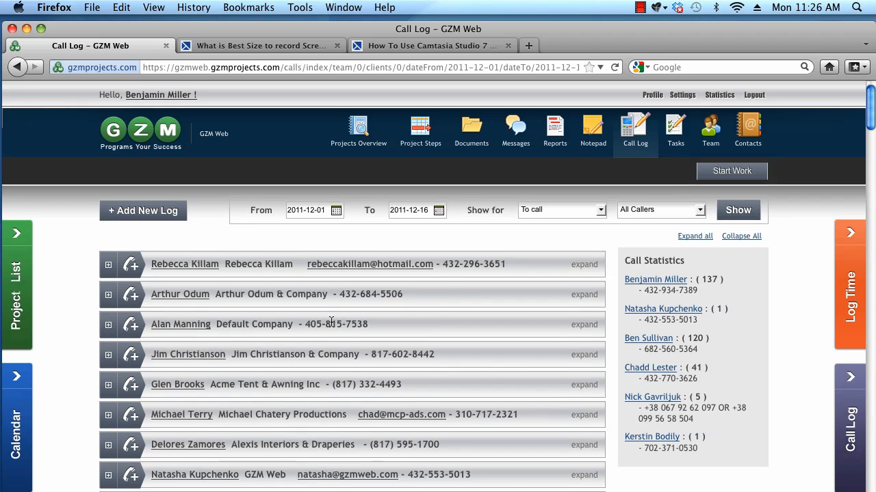
Step: Filter the call log to show only the calls made by the logged-in team member
{"action": "left_click", "coordinate": [670, 218]}
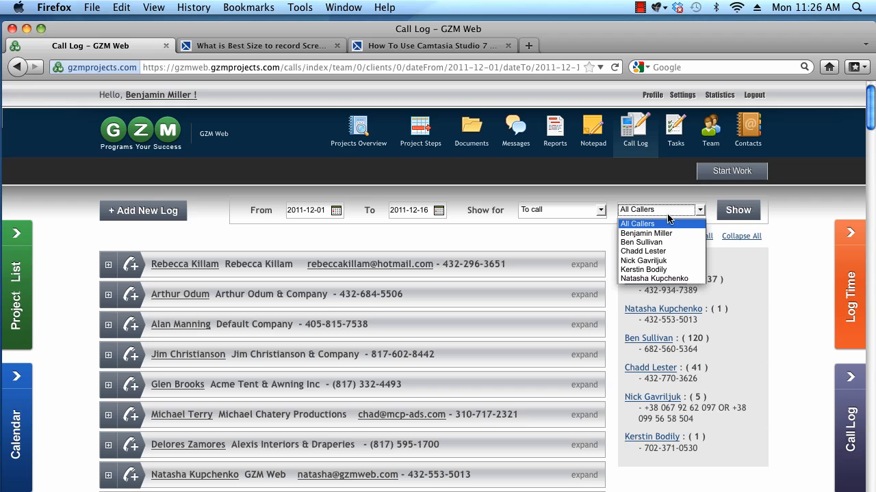
{"action": "left_click", "coordinate": [667, 234]}
{"action": "left_click", "coordinate": [750, 215]}
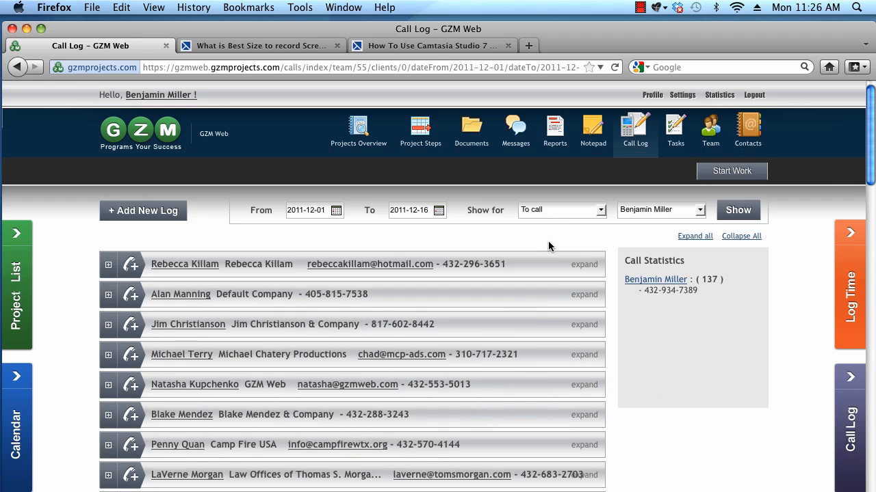
Step: Review the logged call notes of the law office contact, eighth in the filtered call log, and collapse all entries
{"action": "scroll", "coordinate": [328, 309], "scroll_direction": "down", "scroll_amount": 1}
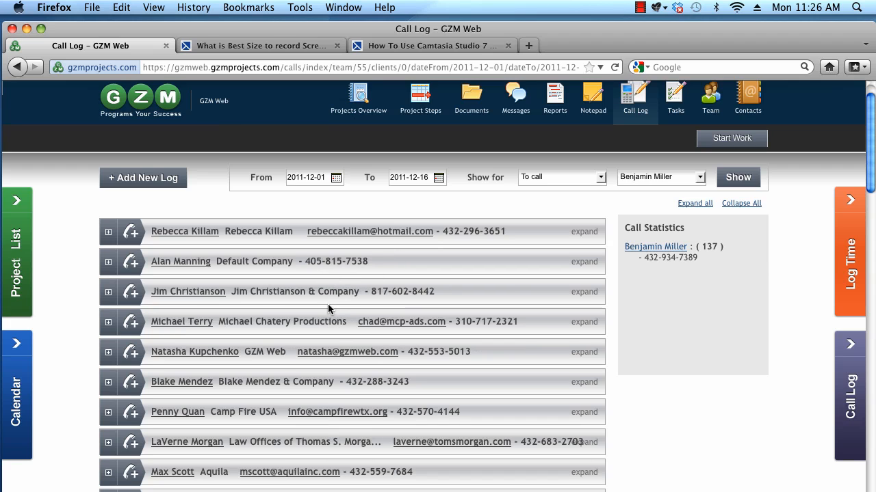
{"action": "scroll", "coordinate": [329, 310], "scroll_direction": "down", "scroll_amount": 2}
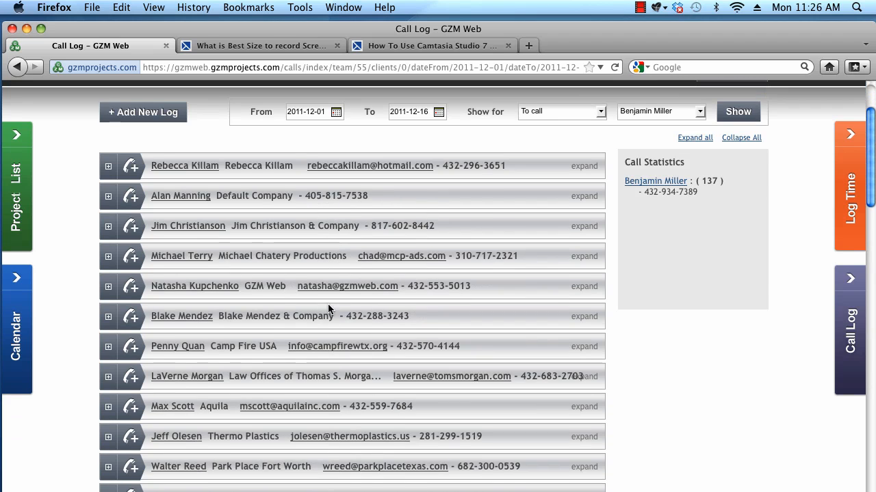
{"action": "left_click", "coordinate": [109, 379]}
{"action": "scroll", "coordinate": [270, 361], "scroll_direction": "down", "scroll_amount": 2}
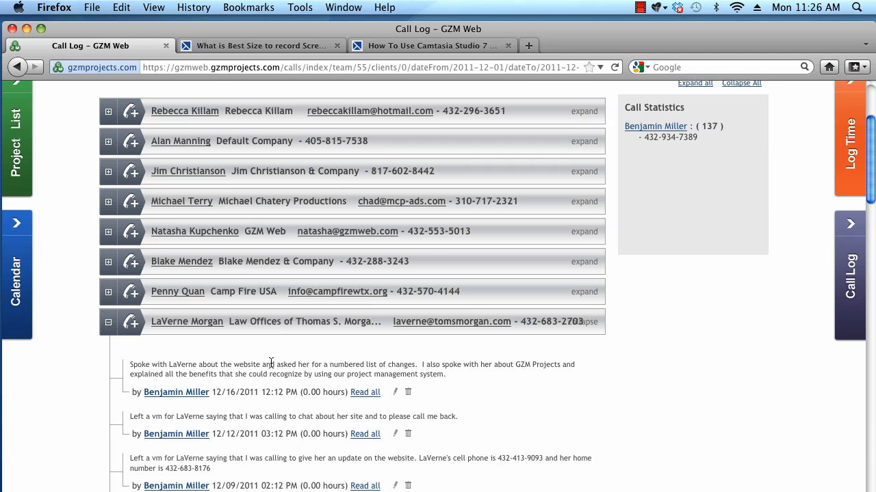
{"action": "scroll", "coordinate": [270, 363], "scroll_direction": "down", "scroll_amount": 3}
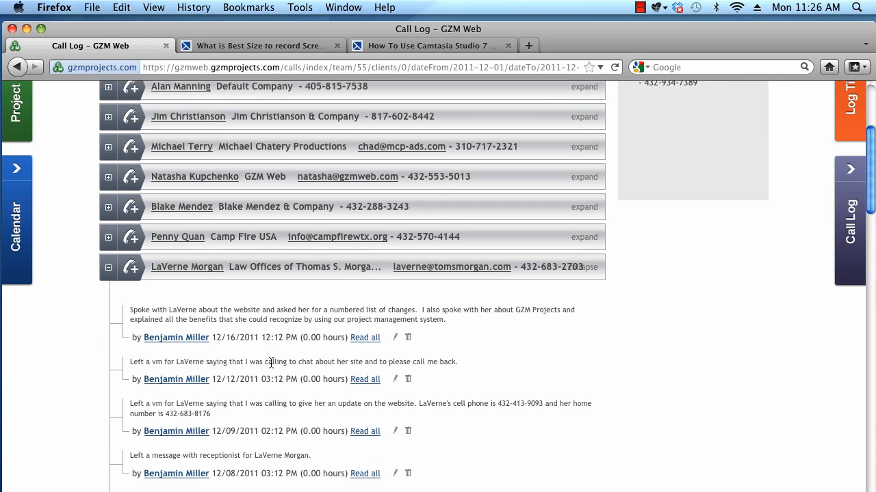
{"action": "scroll", "coordinate": [271, 363], "scroll_direction": "up", "scroll_amount": 8}
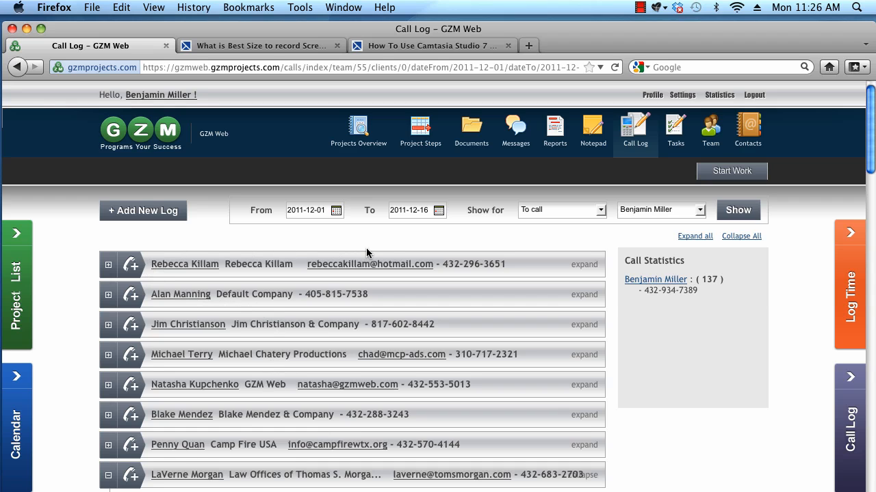
{"action": "left_click", "coordinate": [740, 237]}
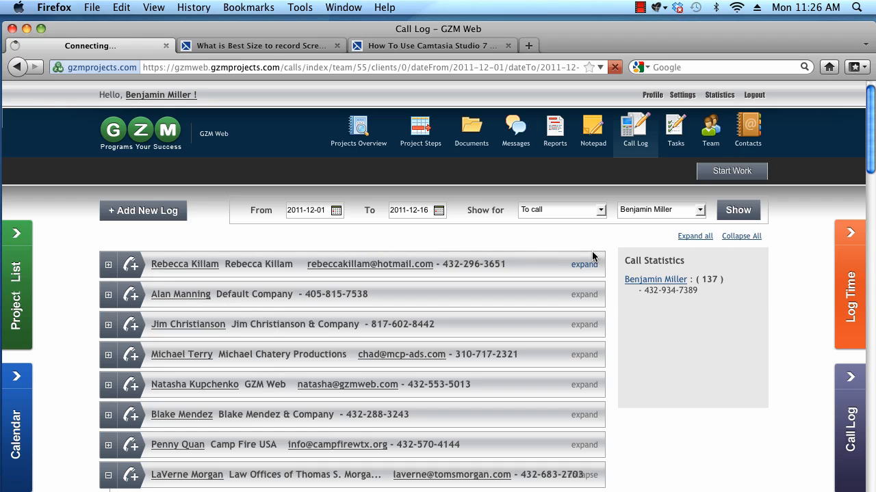